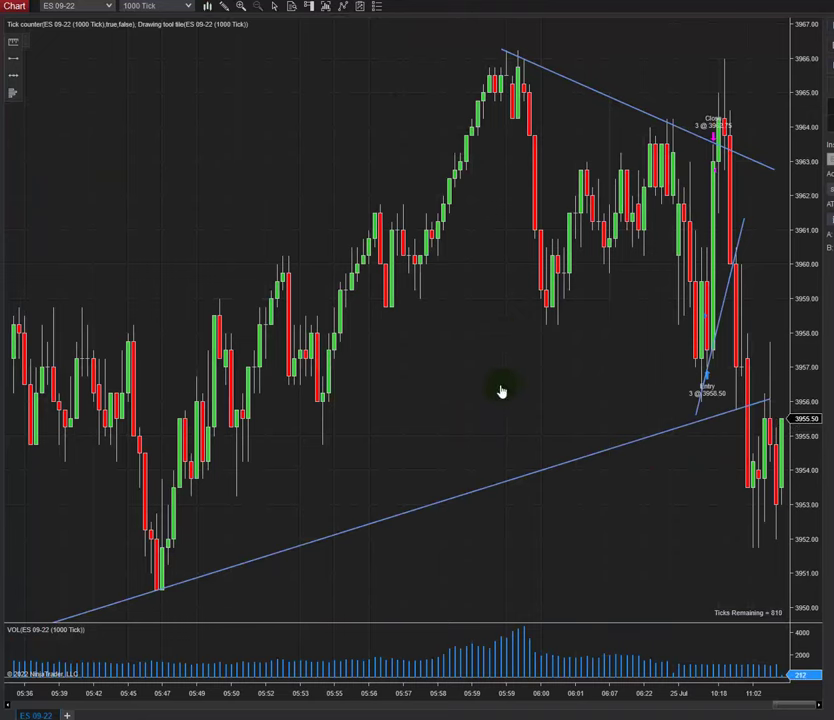
Pan the ES 09-22 1000 Tick chart back to the earlier bars before the trade
left_click_drag(436, 409, 512, 407)
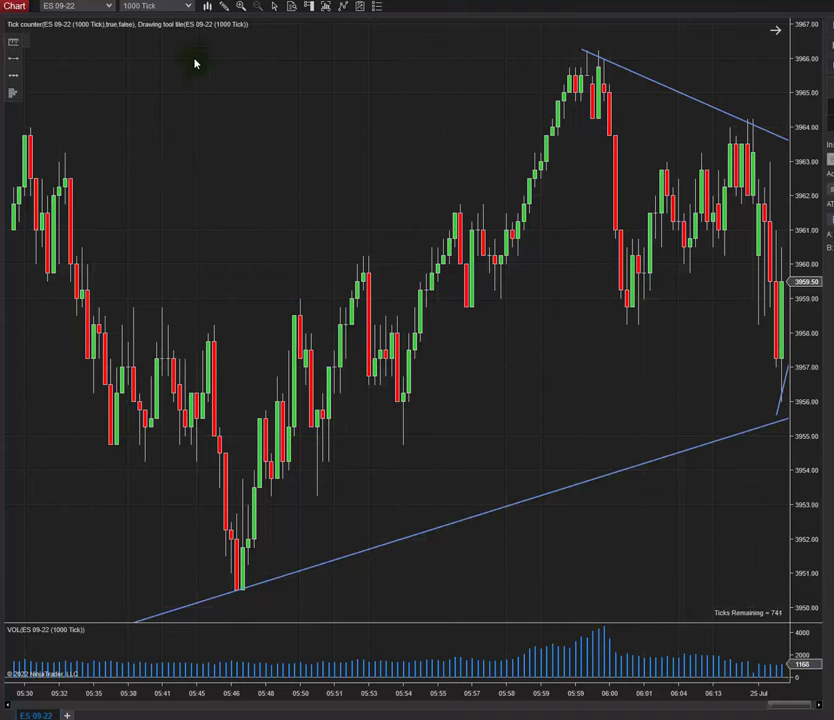
Switch the ES chart to 250 Tick bars and widen them to show the 3958.50 entry and 3962.75 close
left_click(190, 13)
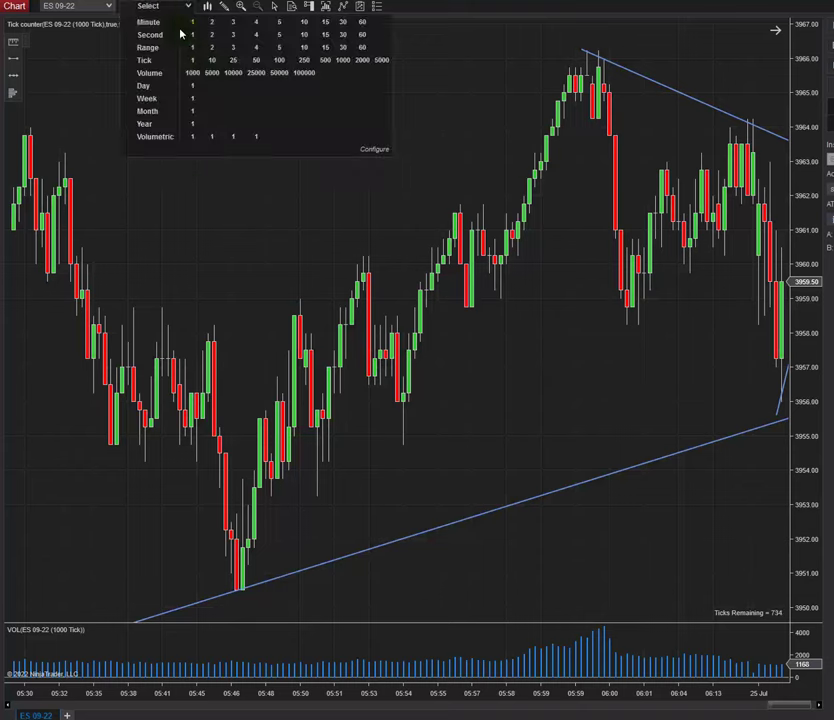
left_click(305, 64)
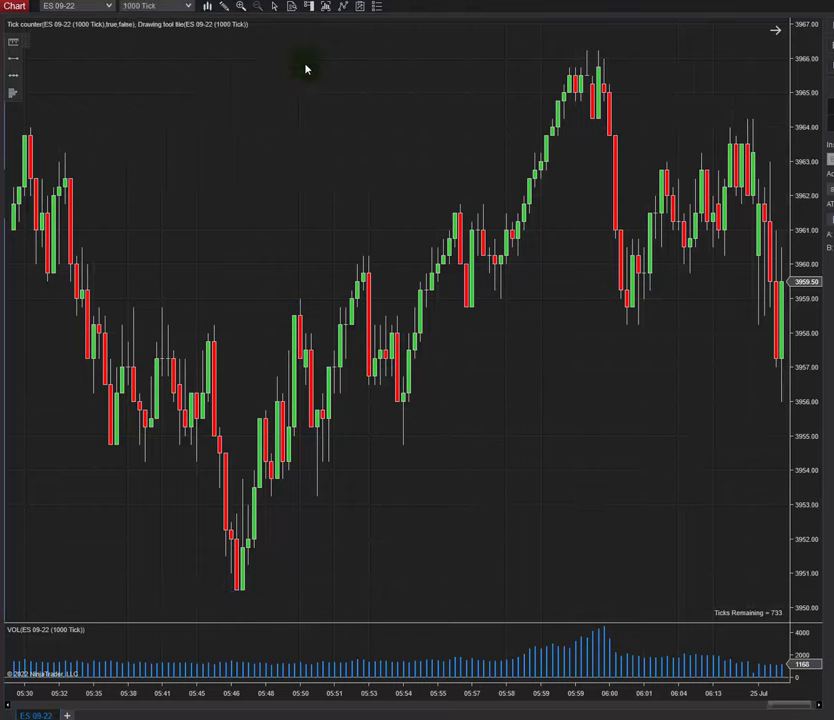
left_click_drag(285, 363, 399, 282)
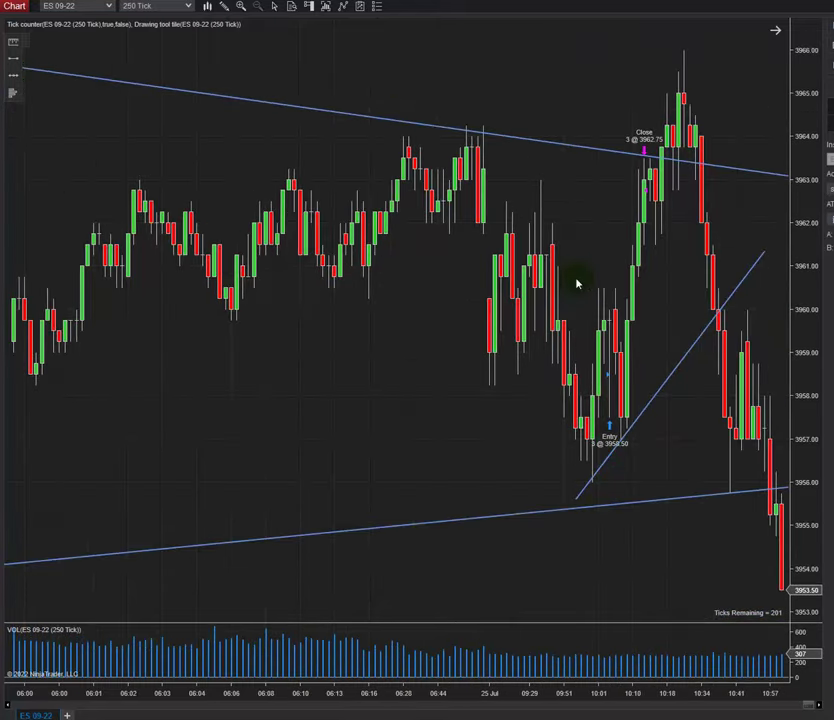
left_click_drag(593, 692, 424, 692)
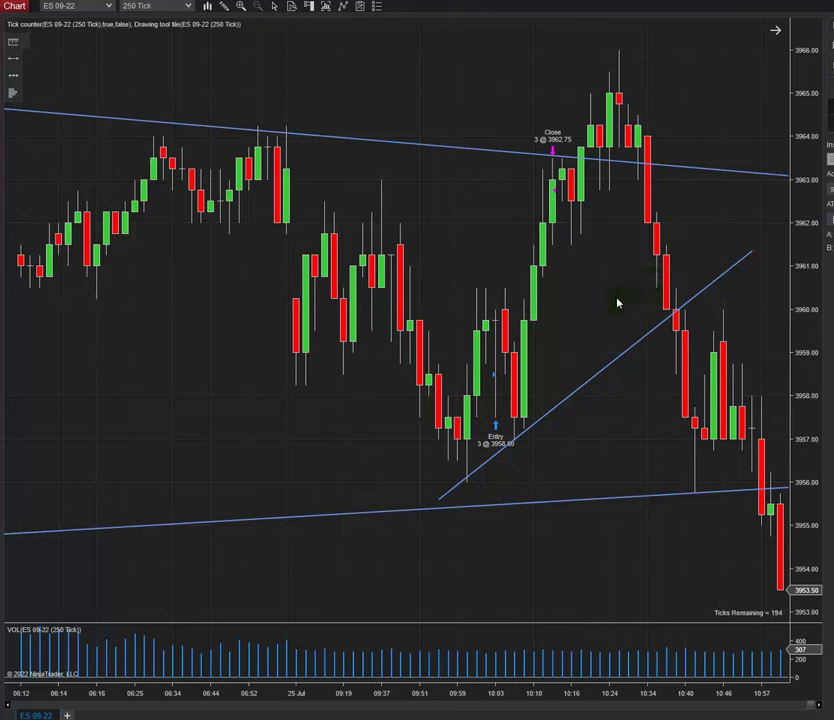
Draw two parallel descending trend lines across the pullback and bring the Calc journal over the chart
left_click(16, 60)
left_click(278, 118)
left_click(590, 427)
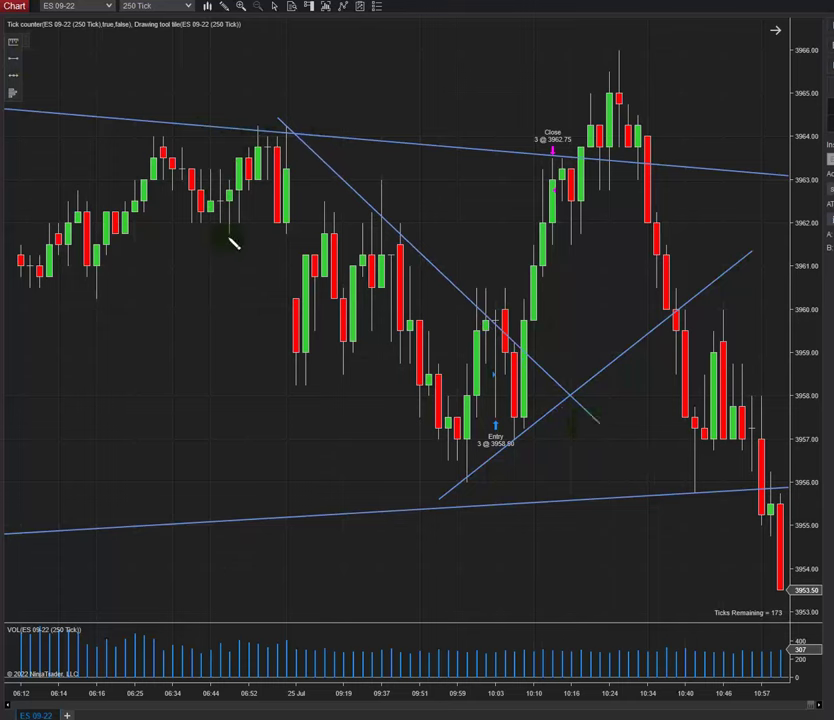
left_click(163, 198)
left_click(495, 525)
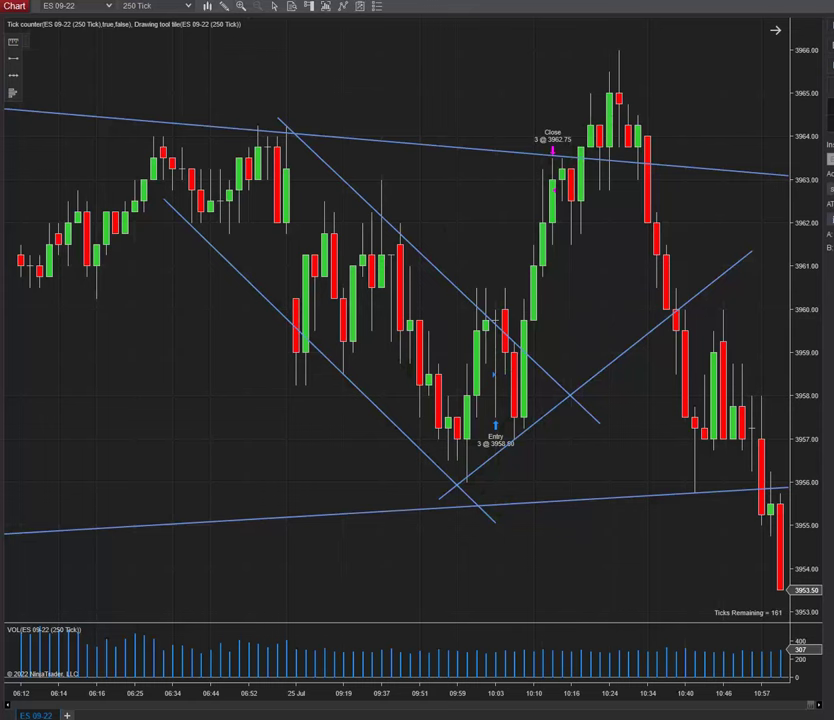
left_click_drag(0, 120, 745, 63)
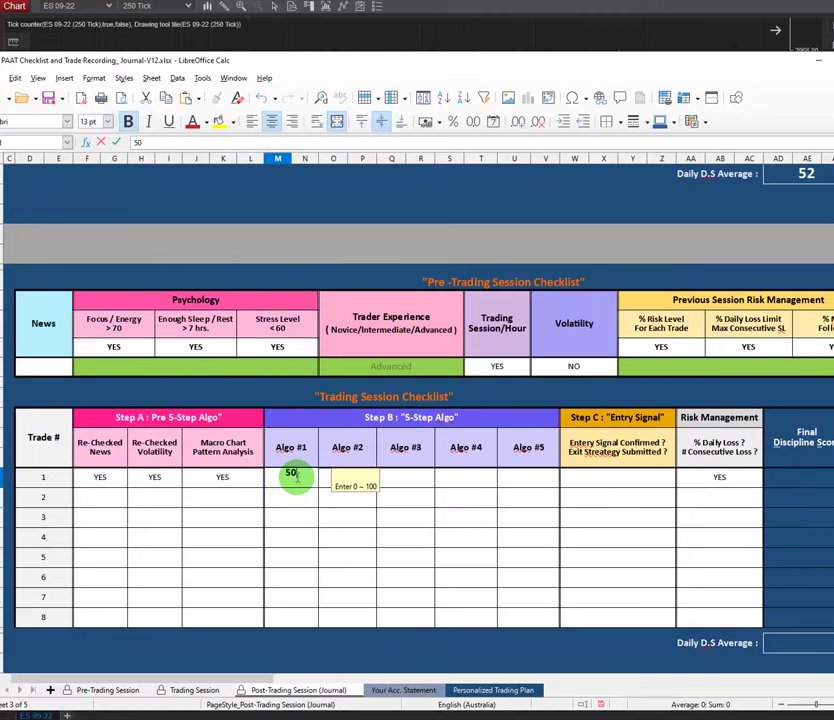
Commit 50 as trade 1's Algo #1 score, then move the journal aside to reveal the chart
left_click_drag(681, 61, 0, 105)
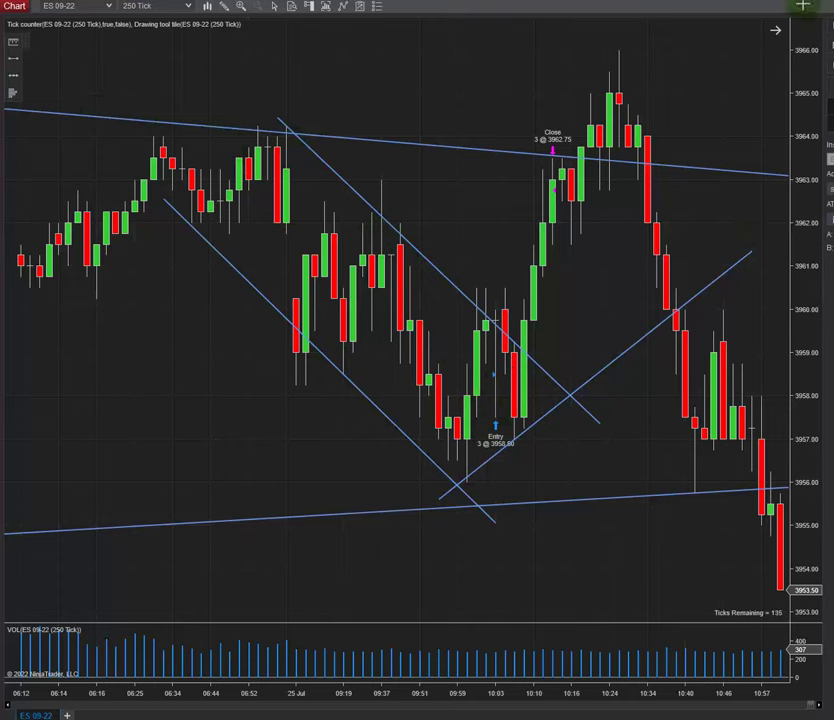
key("alt+Tab")
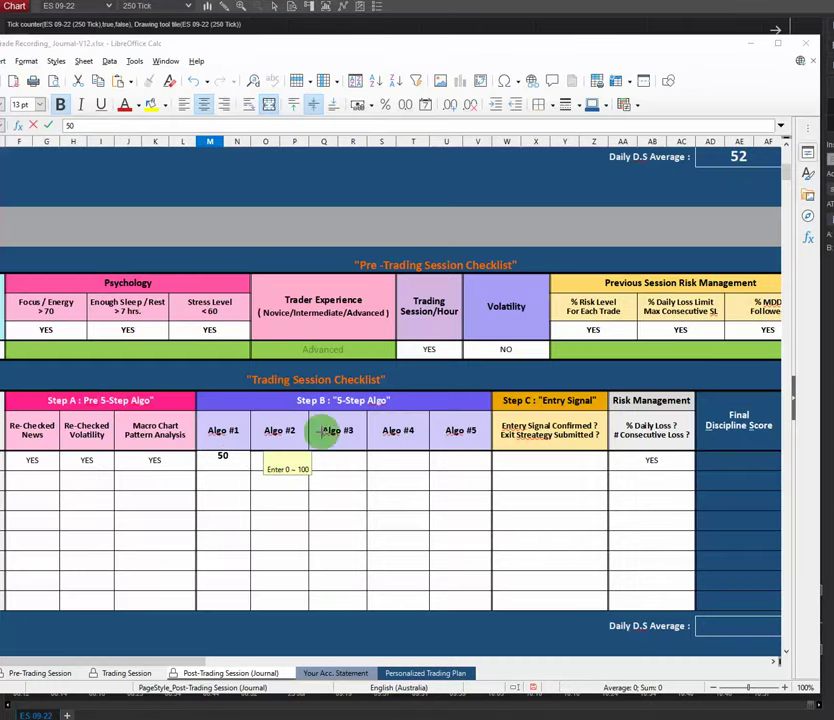
left_click(279, 461)
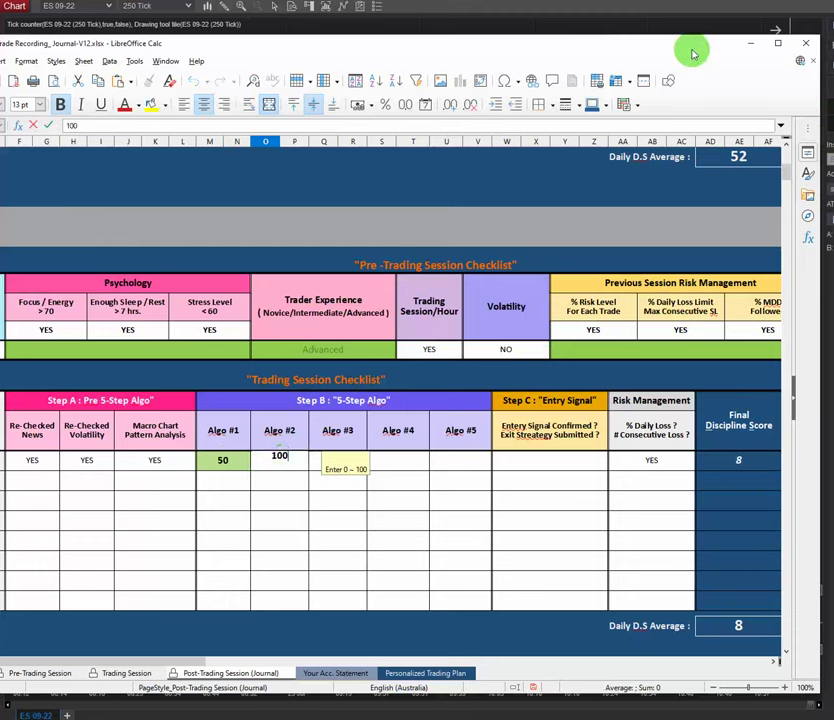
left_click_drag(681, 48, 0, 50)
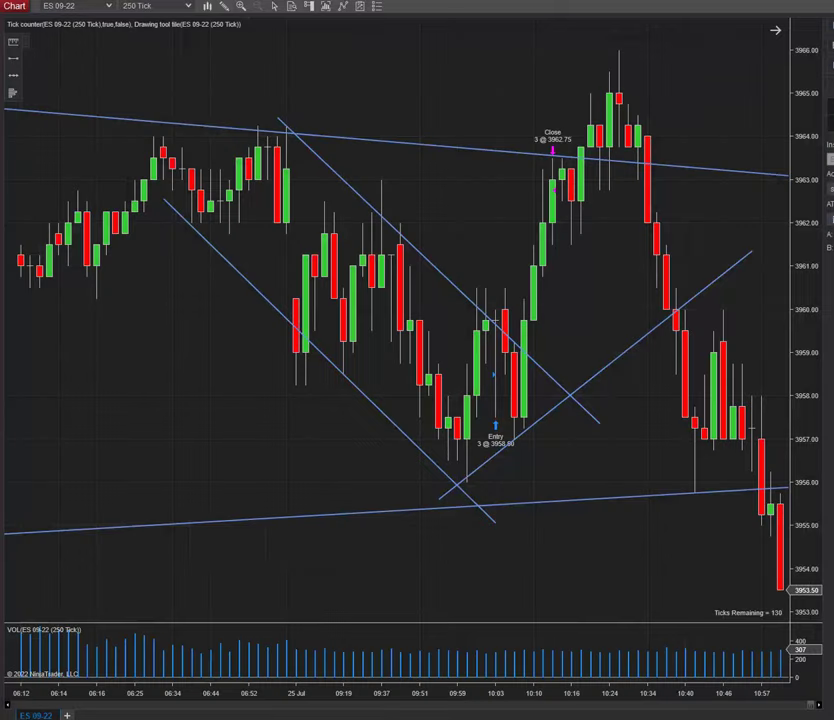
Switch the chart to 50 Tick bars and scroll back to the 3958.50 entry and 3962.75 close
left_click(188, 8)
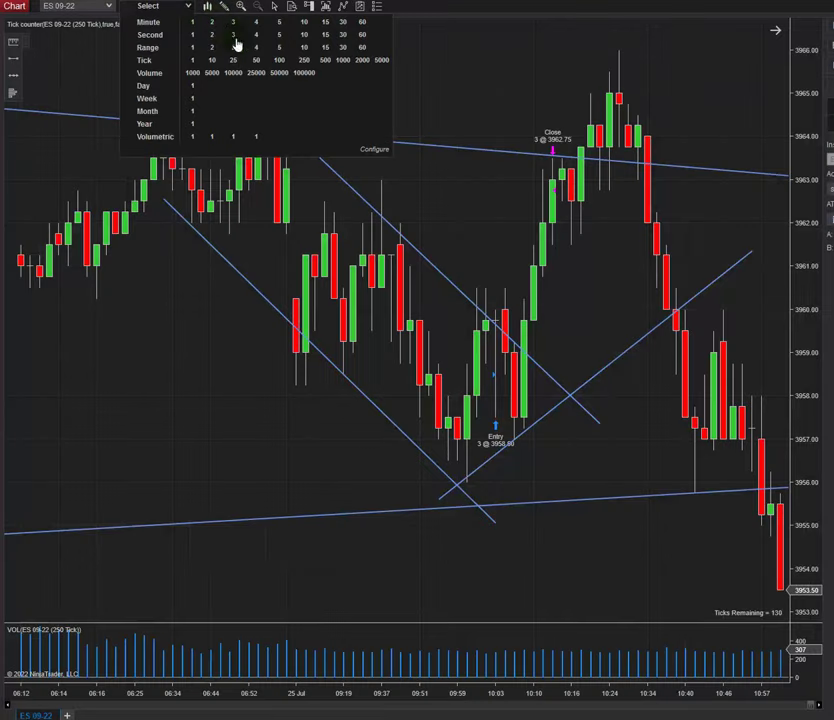
left_click(256, 62)
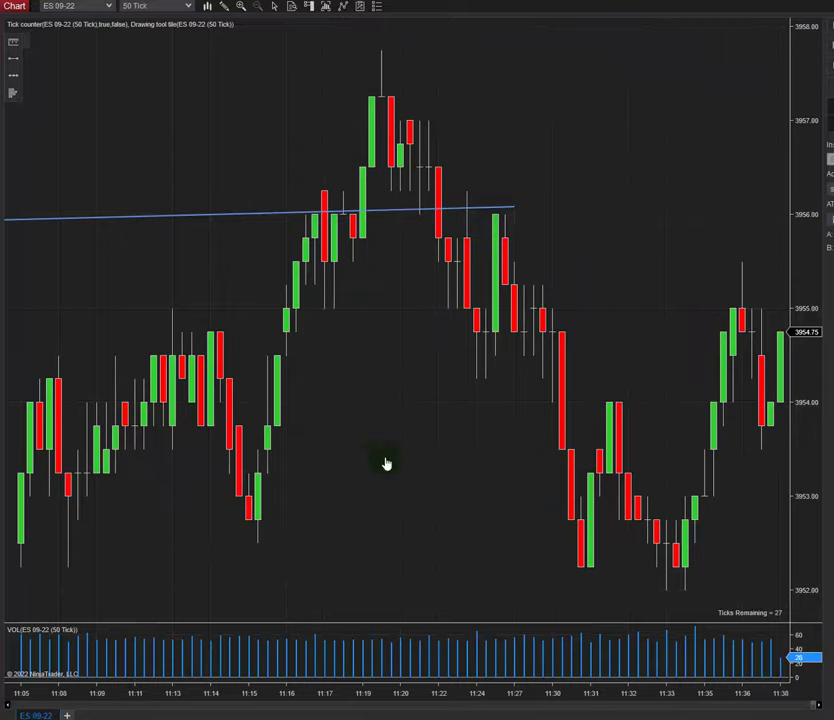
scroll(385, 462, "up", 5)
scroll(508, 340, "up", 10)
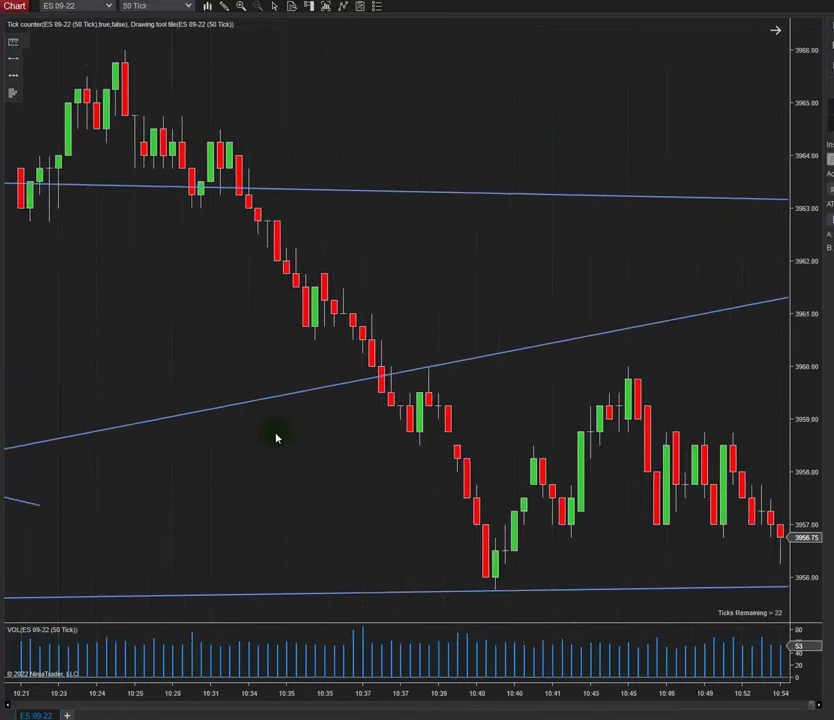
scroll(522, 378, "up", 8)
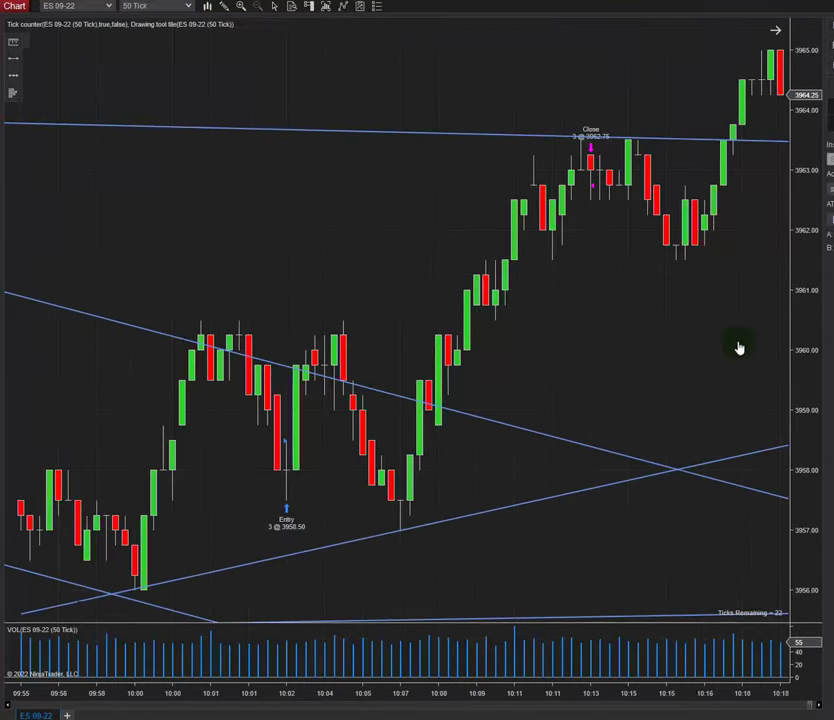
scroll(677, 357, "up", 1)
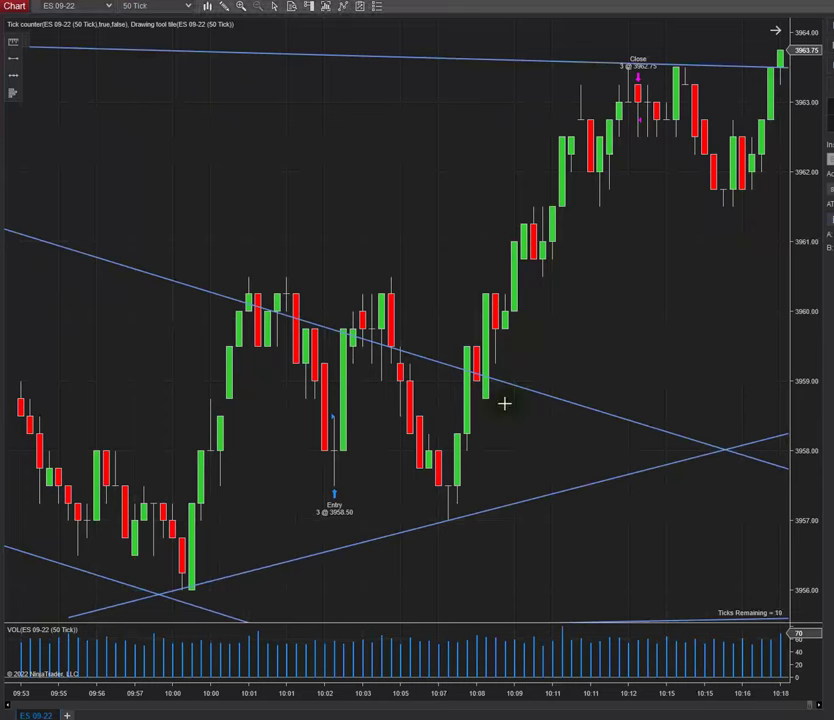
Draw two parallel red lines forming a rising channel from the swing low, then bring the journal back
mouse_move(190, 585)
left_mouse_down()
mouse_move(390, 458)
mouse_move(531, 396)
mouse_move(766, 191)
mouse_move(754, 190)
left_mouse_up()
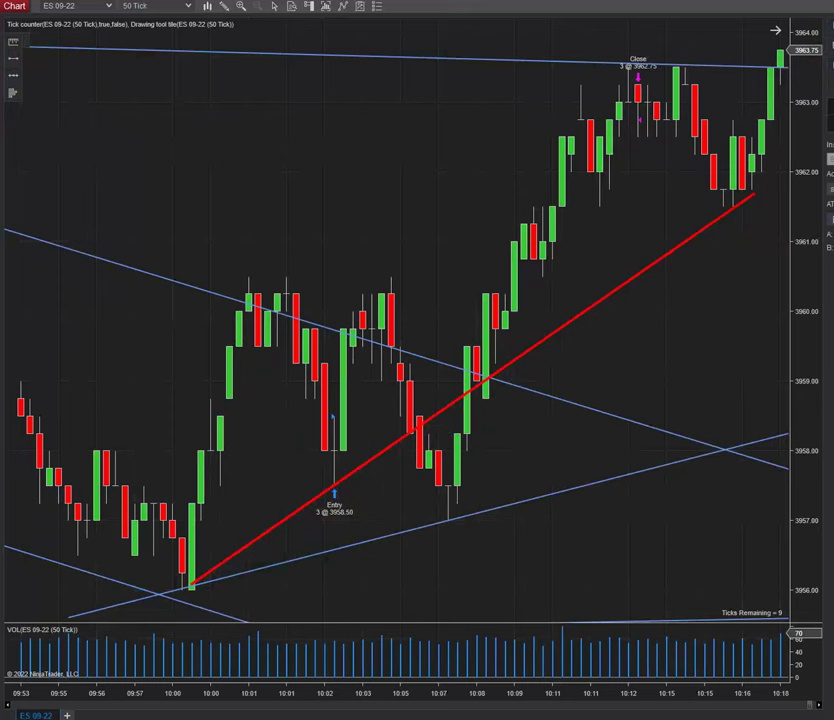
left_click_drag(612, 76, 69, 411)
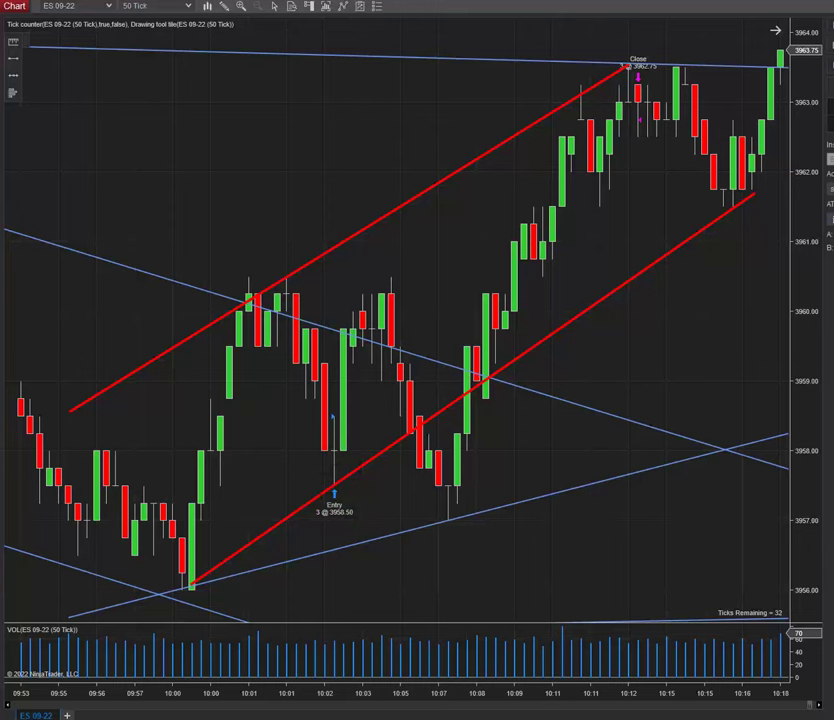
left_click_drag(0, 52, 627, 25)
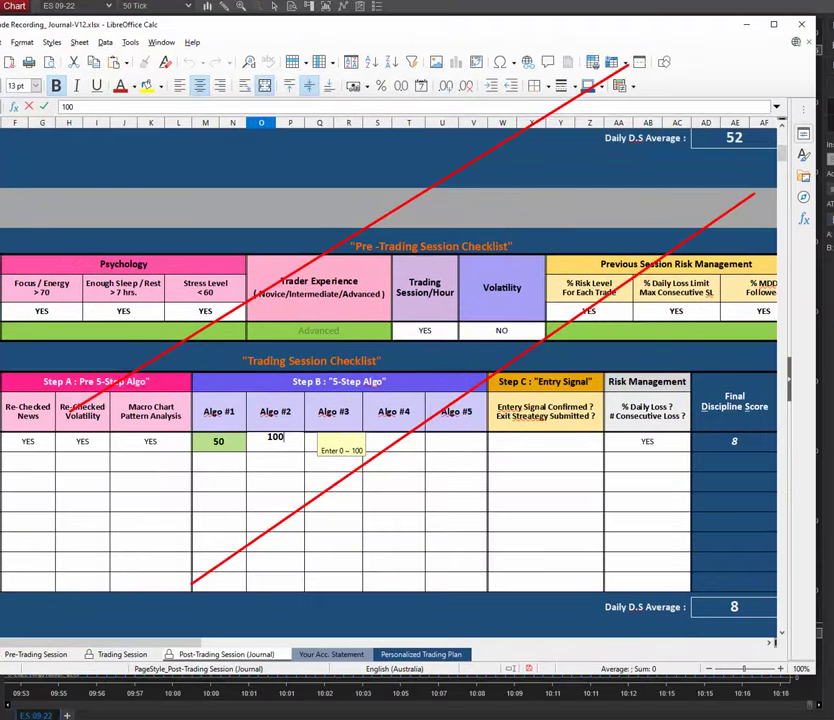
Record 100 for Algo #2 and 80 for Algo #3, then return to the NinjaTrader chart
left_click(326, 443)
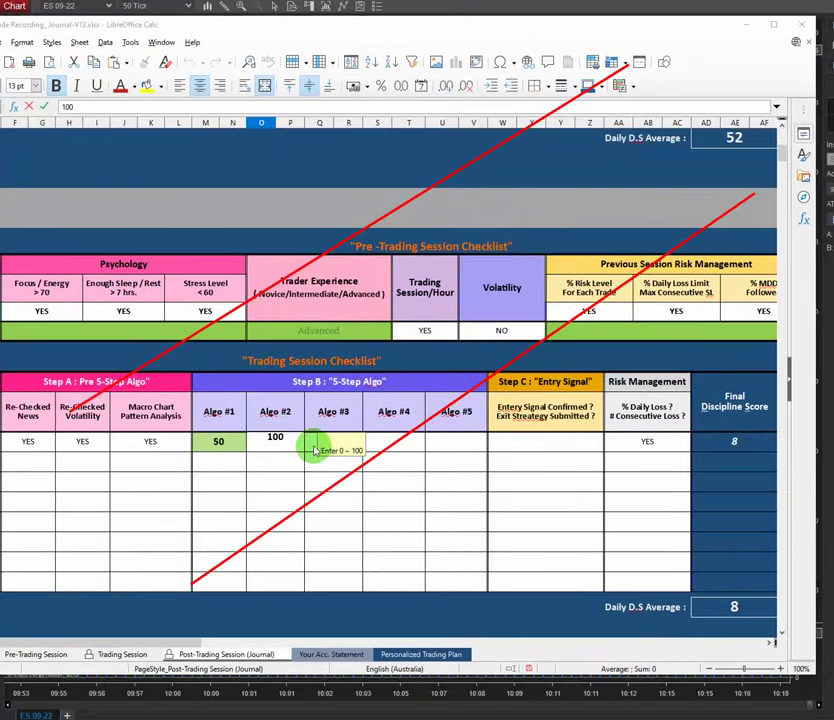
double_click(336, 443)
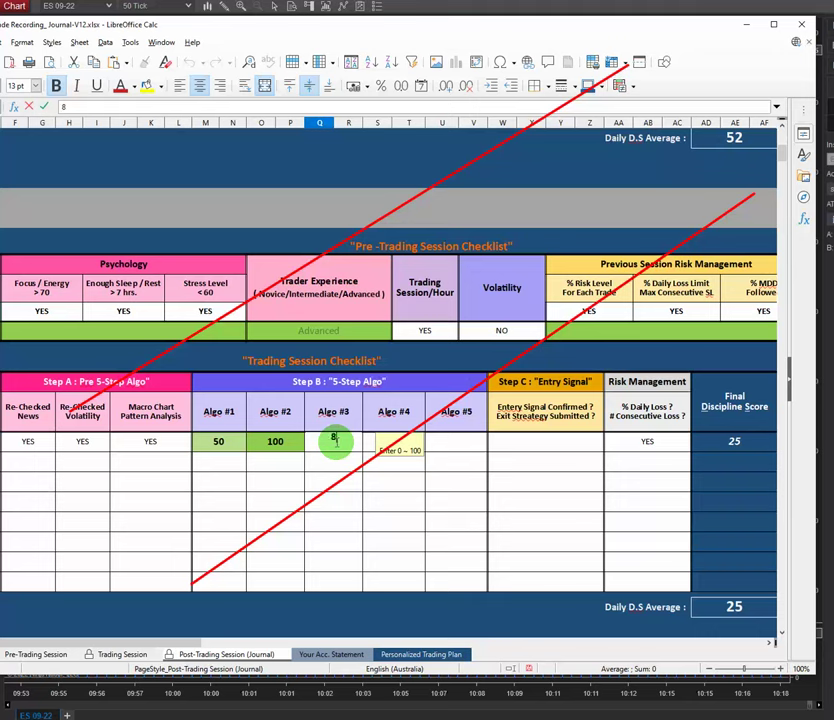
left_click(385, 441)
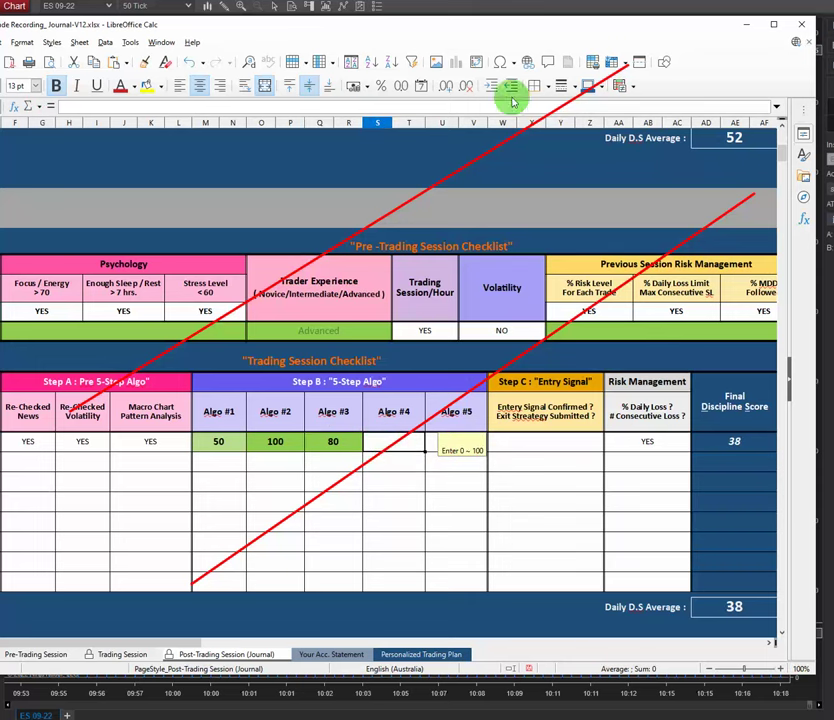
key("alt+Tab")
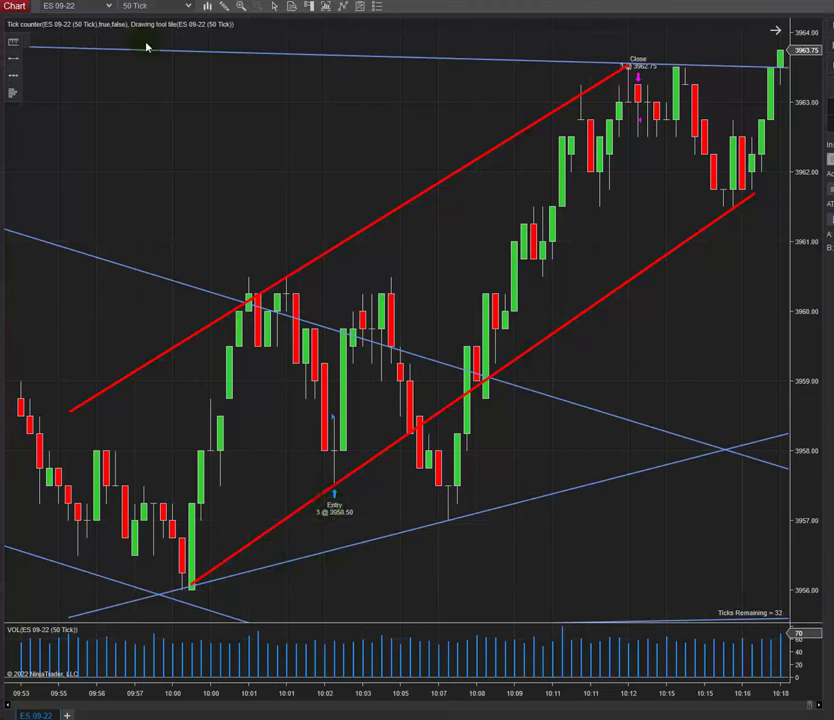
left_click(188, 7)
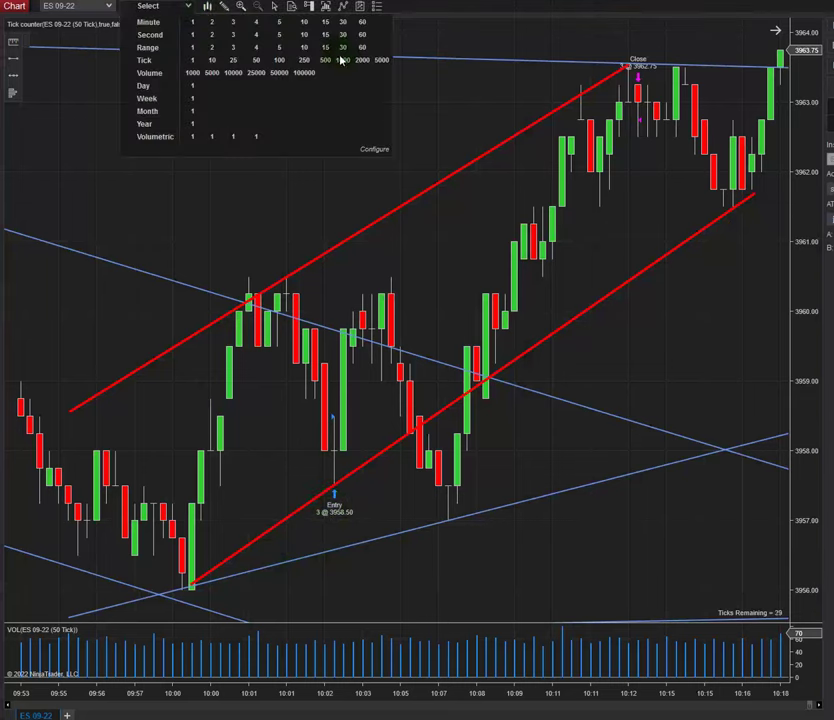
left_click(325, 60)
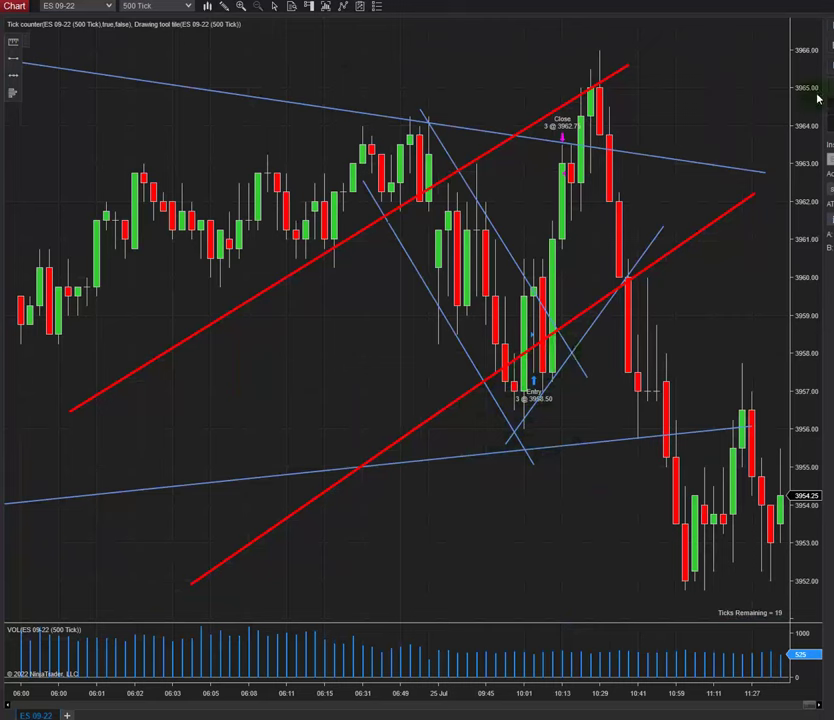
mouse_move(588, 376)
left_mouse_down()
mouse_move(499, 473)
mouse_move(582, 373)
left_mouse_up()
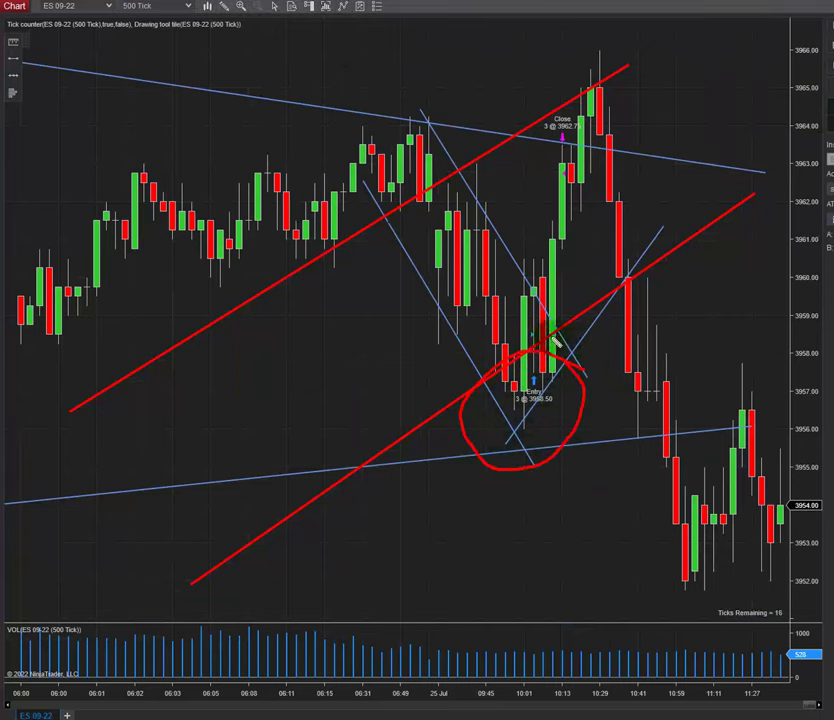
left_click_drag(540, 333, 582, 309)
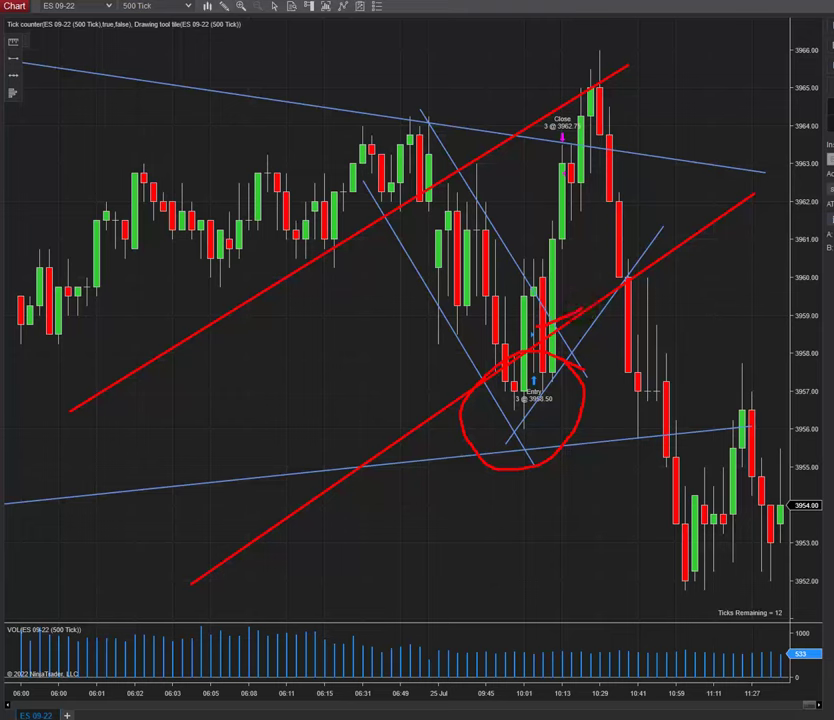
key("Escape")
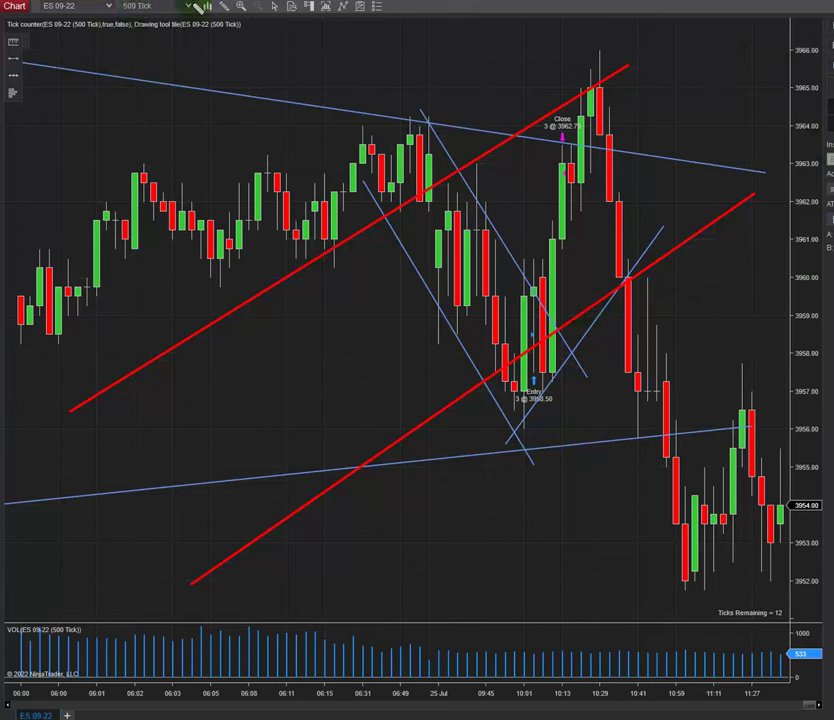
left_click(125, 7)
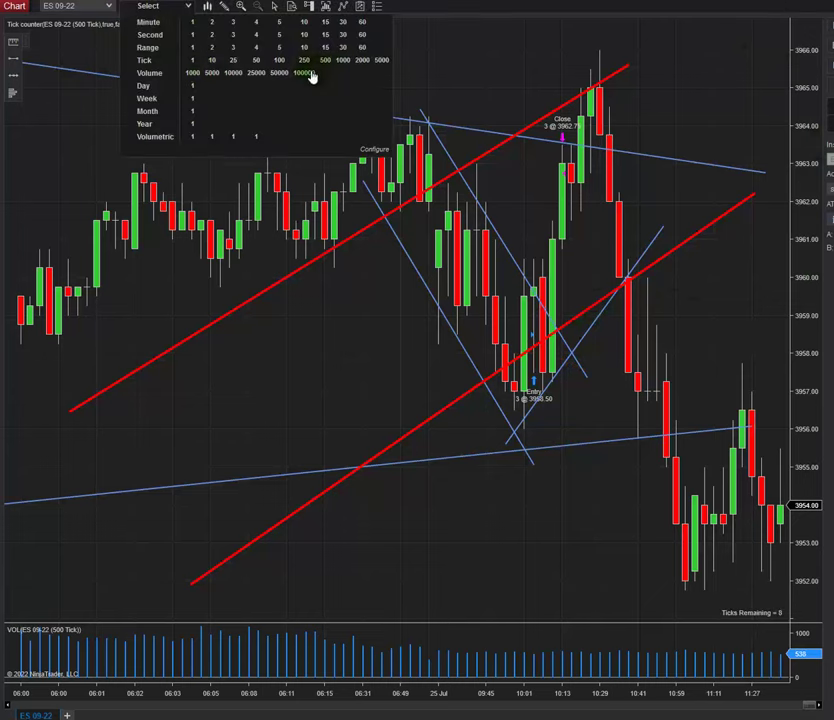
left_click(256, 62)
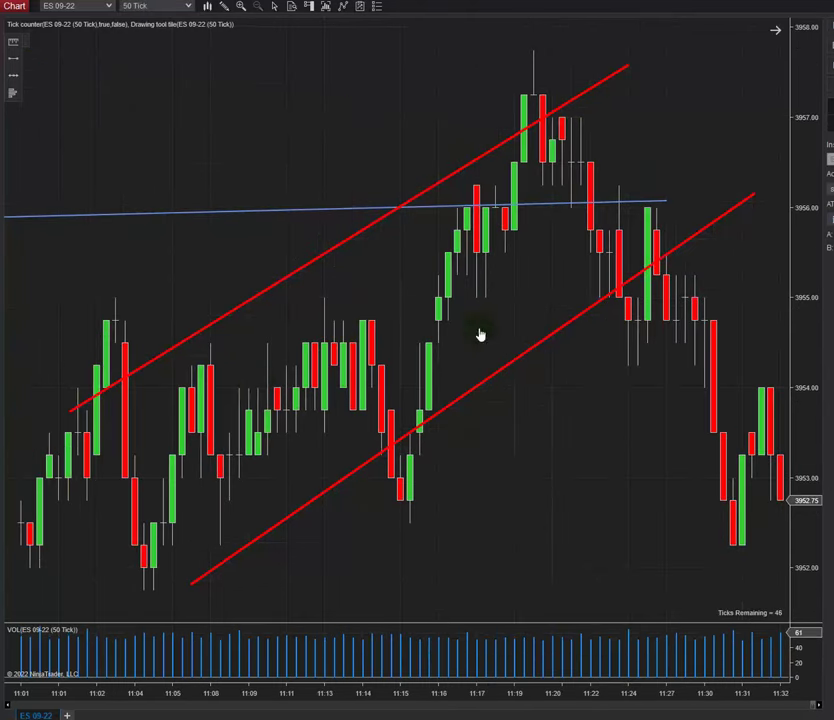
Scroll back to the trade and place a numbered 1 marker on the entry bar
scroll(285, 358, "up", 10)
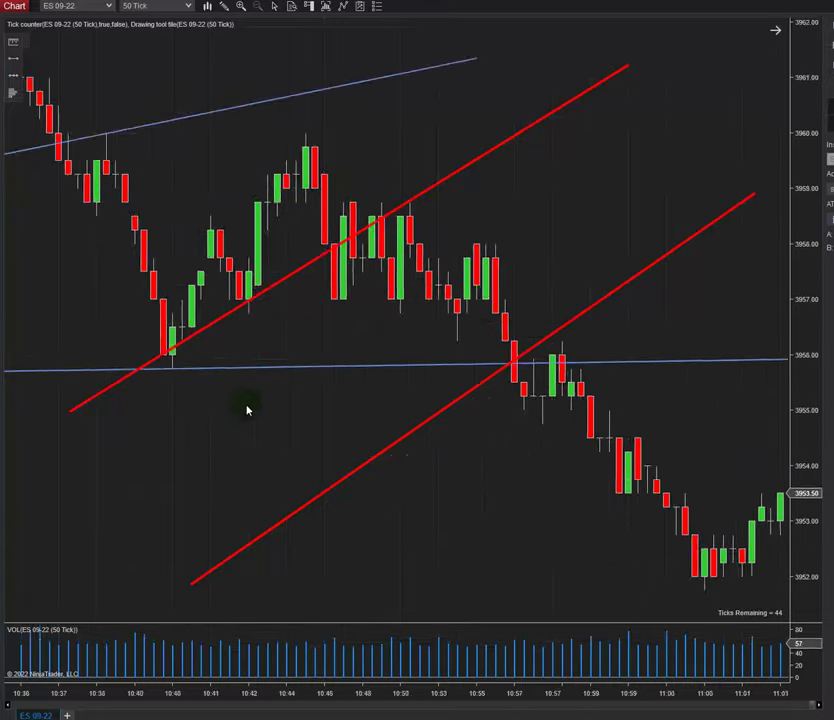
scroll(175, 387, "up", 15)
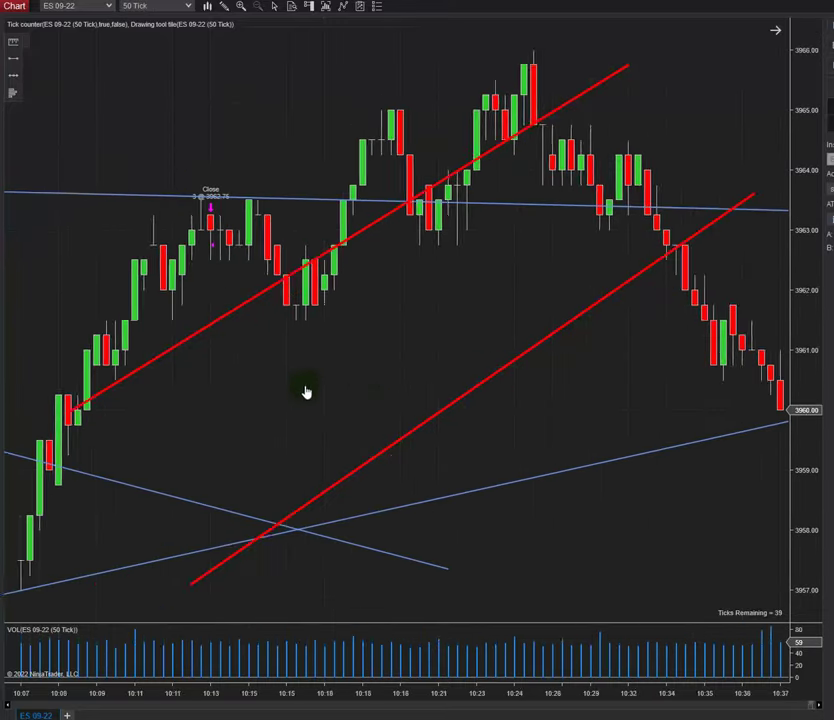
scroll(522, 348, "up", 5)
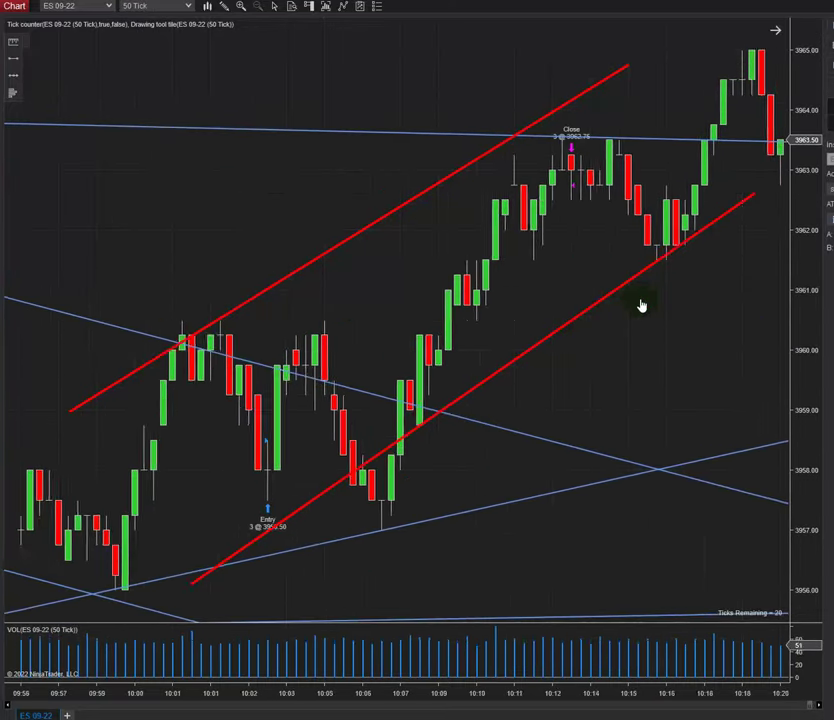
scroll(678, 292, "up", 2)
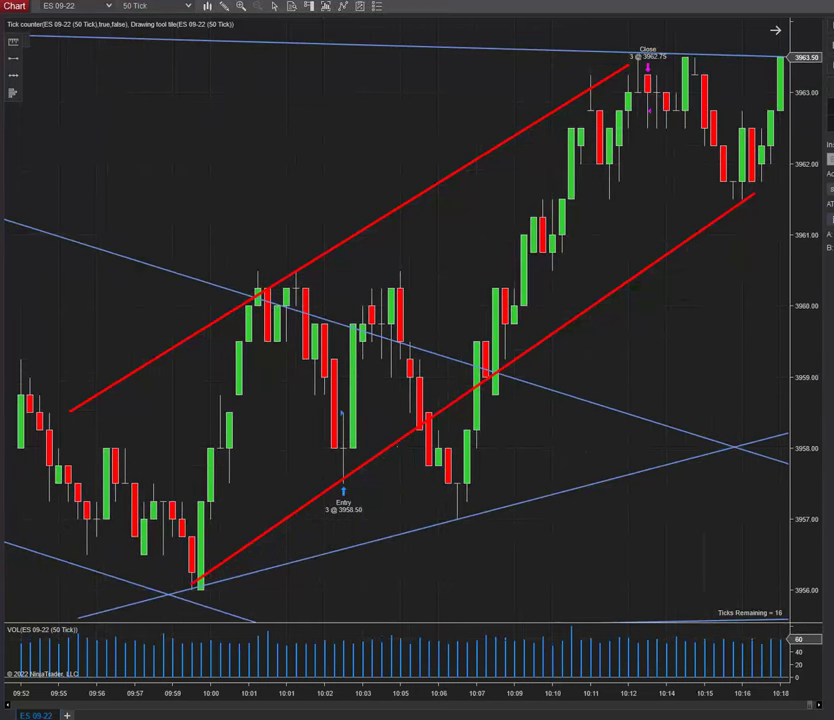
left_click(342, 412)
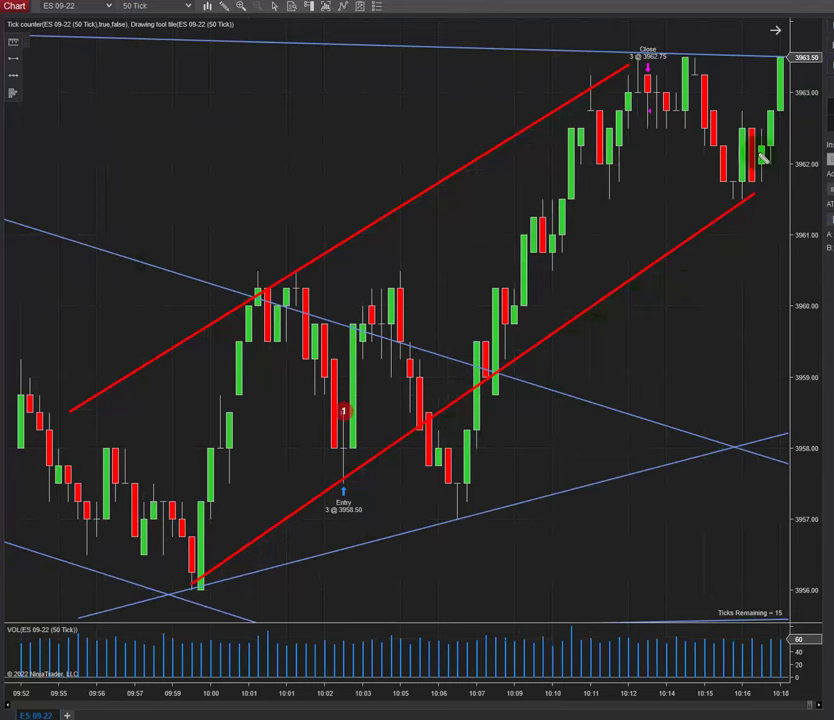
Draw red arrows at the 1 marker and the closing candle, then switch to the Calc journal
mouse_move(371, 410)
left_mouse_down()
mouse_move(359, 410)
mouse_move(378, 418)
left_mouse_up()
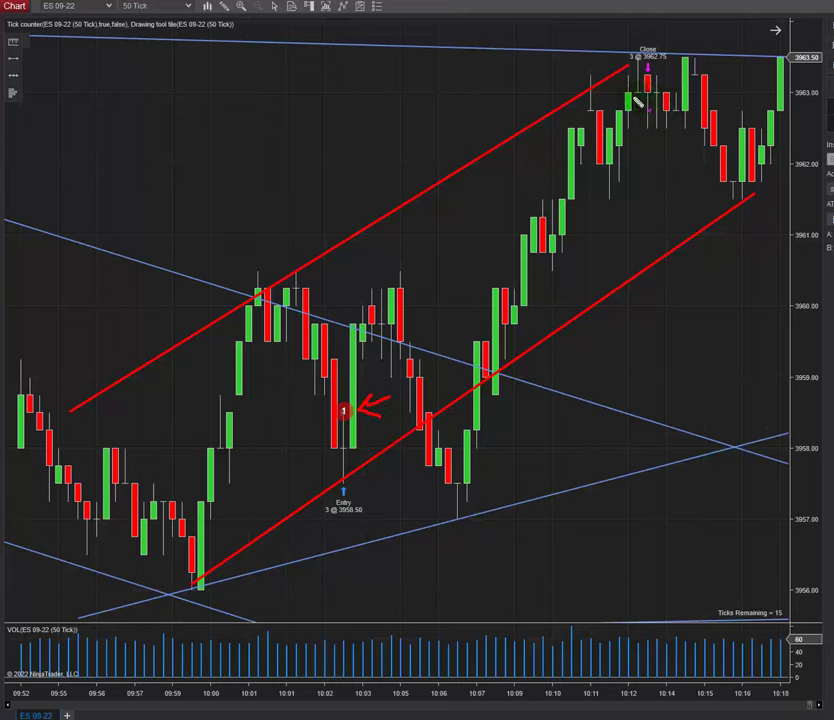
left_click_drag(558, 93, 635, 95)
left_click_drag(615, 87, 620, 101)
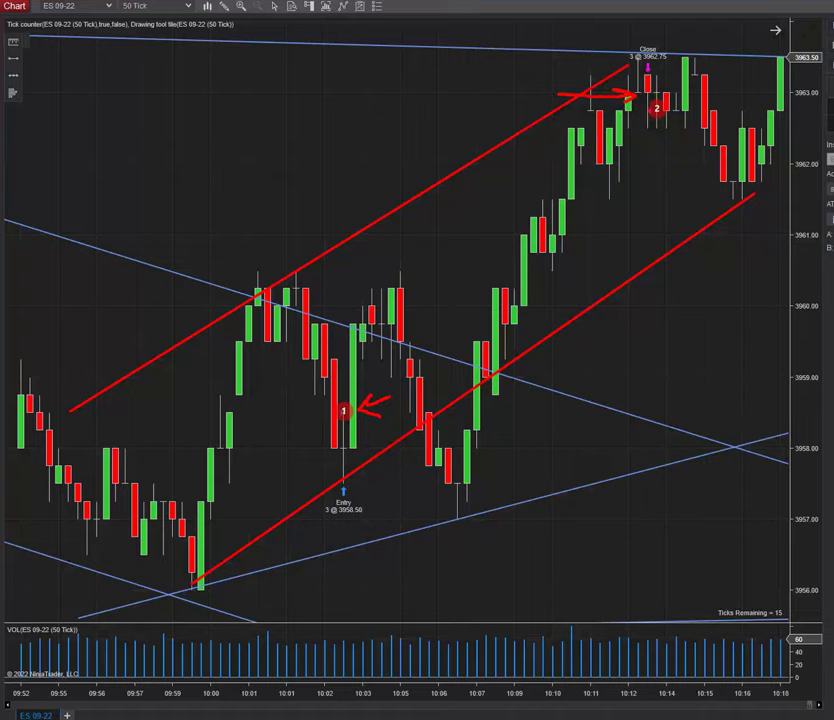
key("alt+Tab")
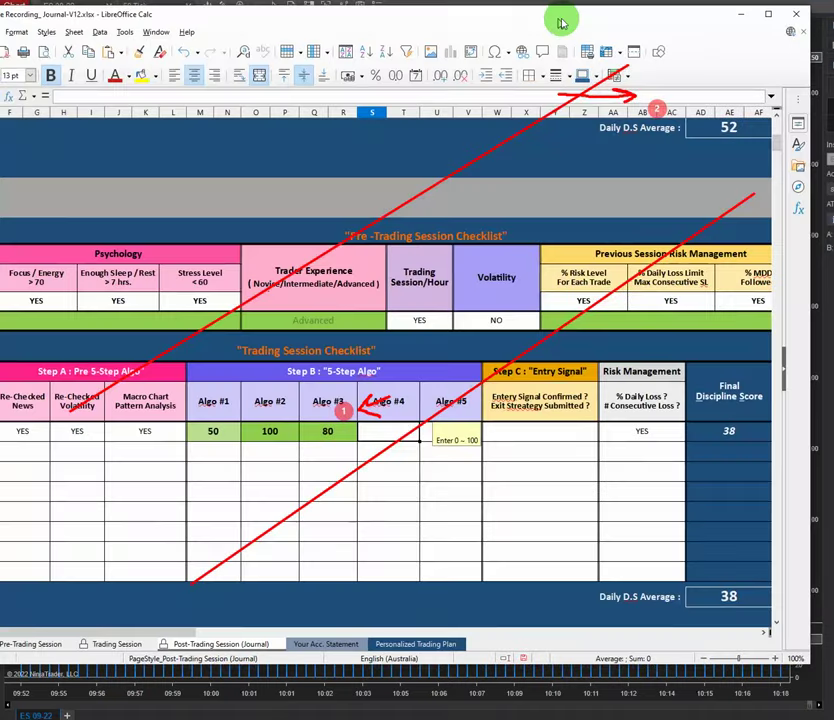
Clear the red screen annotations and select trade 1's Algo #4 cell
key("ctrl+z")
key("ctrl+z")
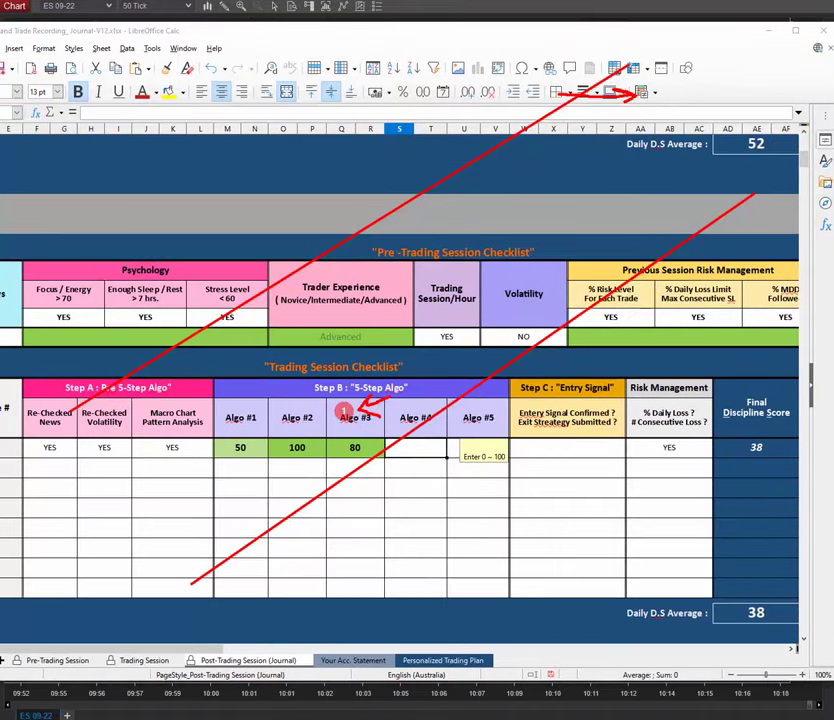
key("ctrl+z")
left_click(421, 457)
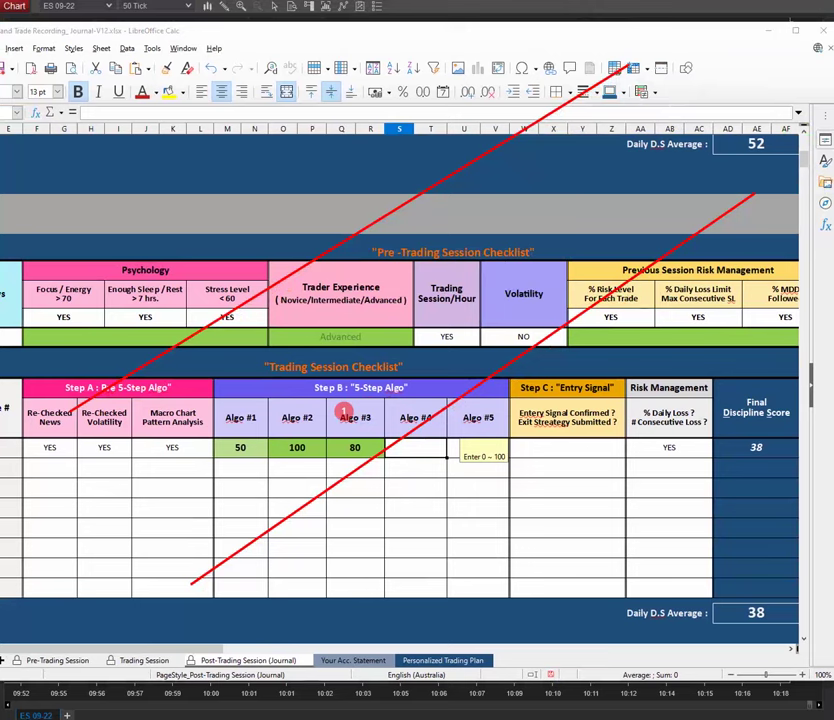
key("ctrl+z")
key("ctrl+z")
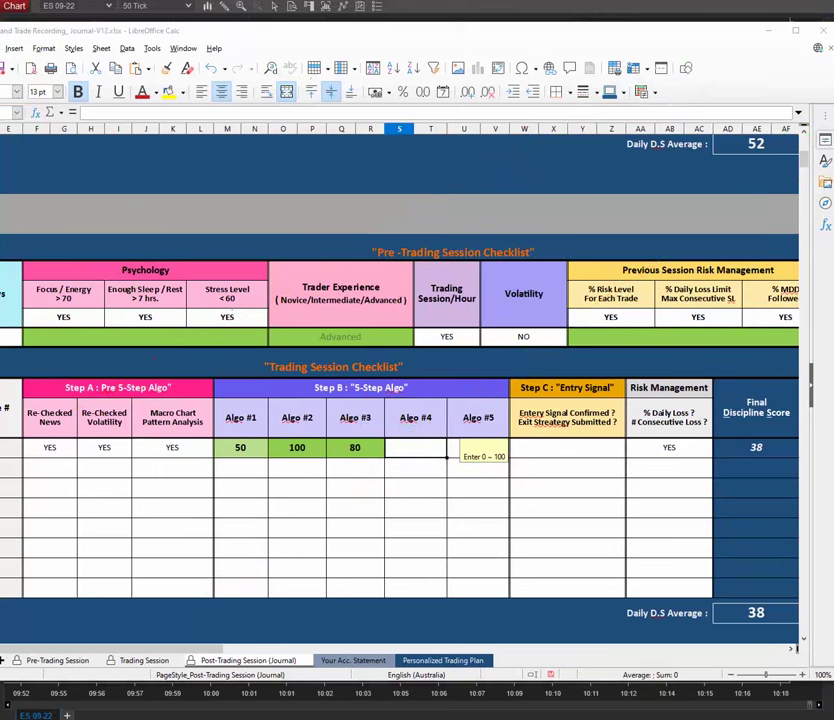
Enter 100 in both Algo #4 and Algo #5, lifting the discipline score to 72
double_click(425, 450)
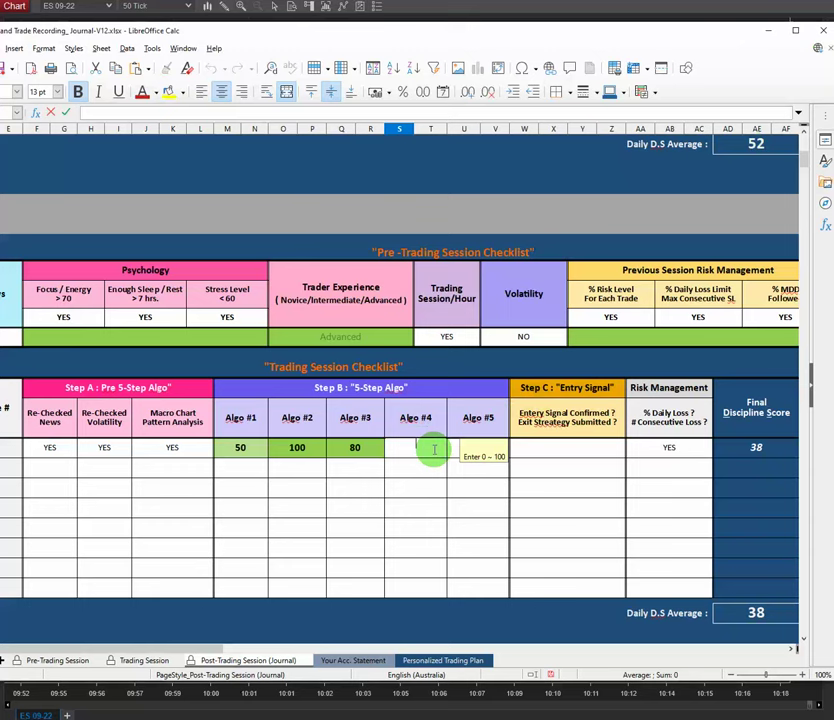
type("100")
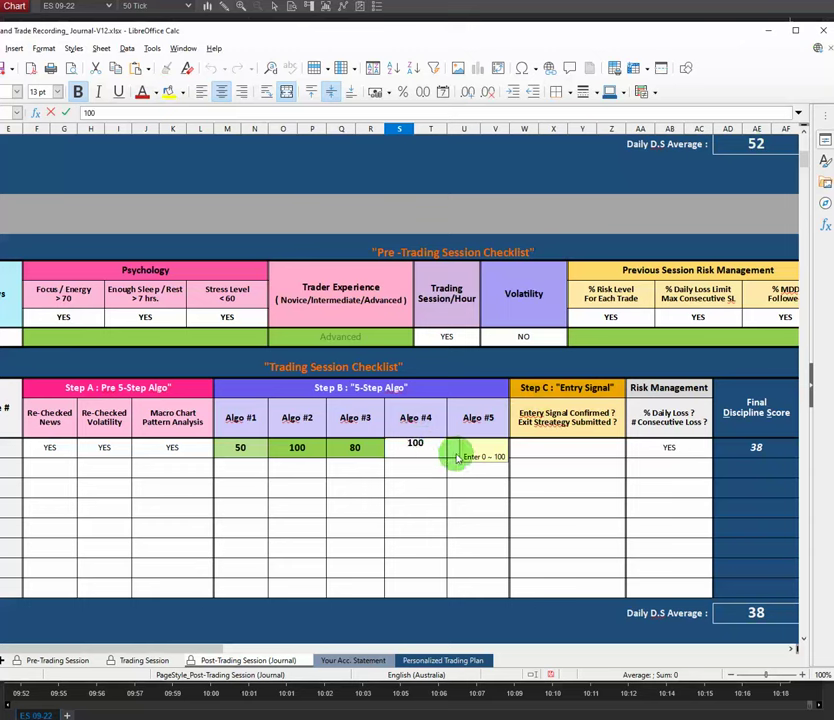
double_click(457, 451)
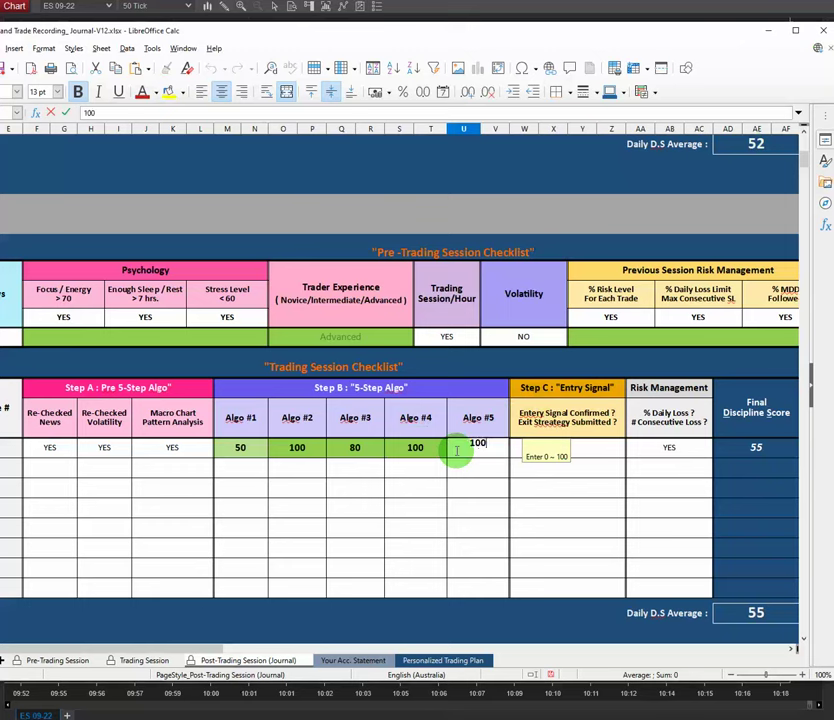
left_click(518, 488)
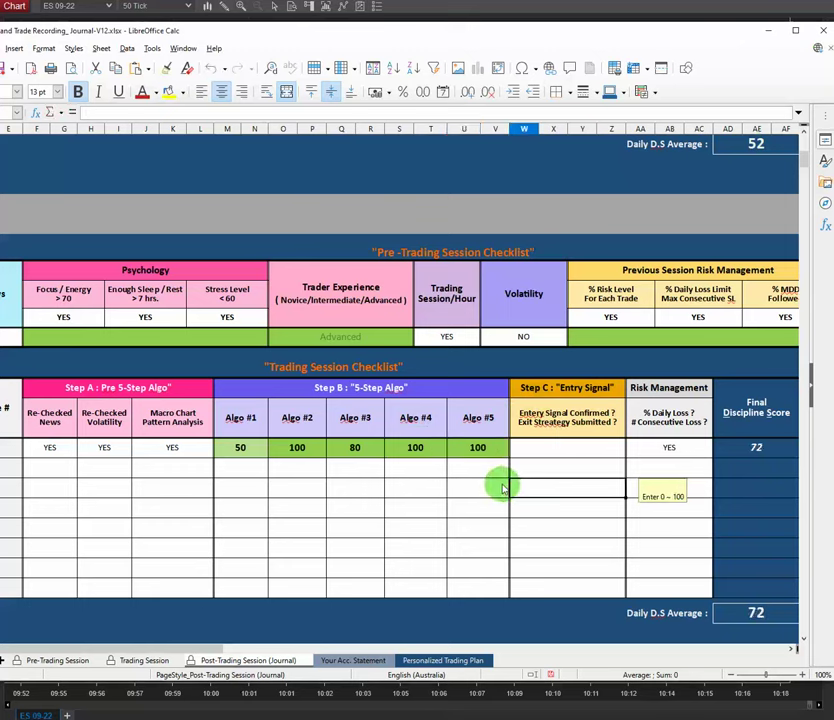